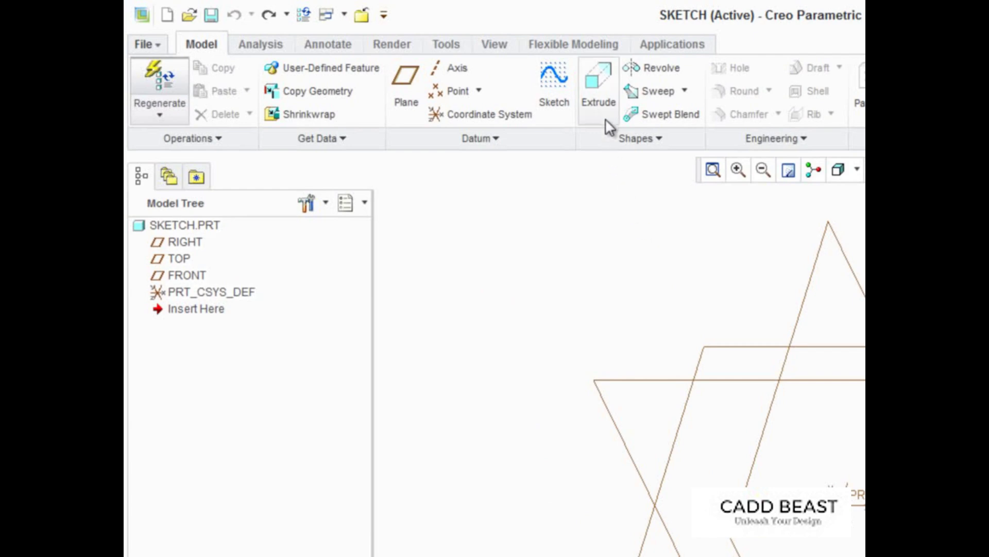
Start an Extrude sketch on the FRONT datum plane and hide the datum planes and coordinate system.
click(598, 104)
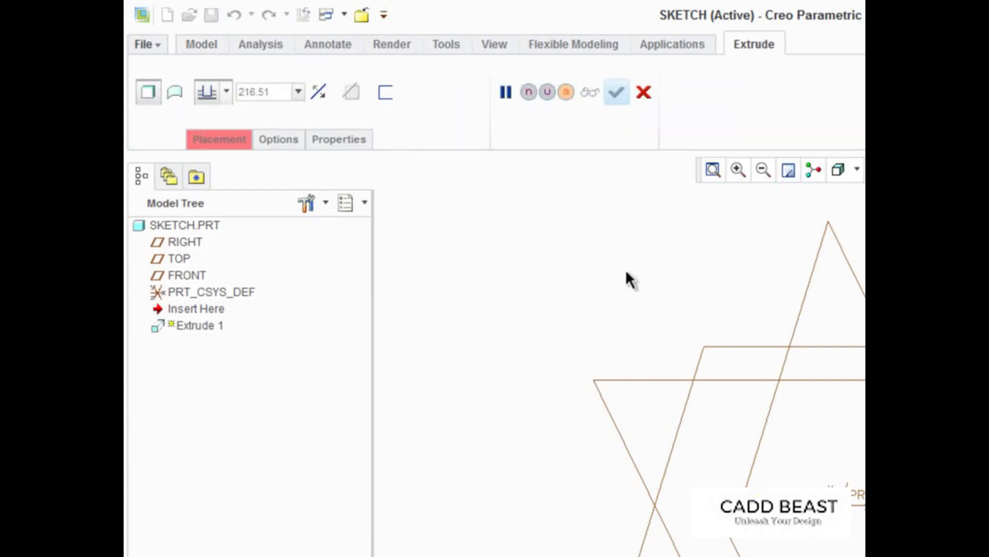
click(645, 379)
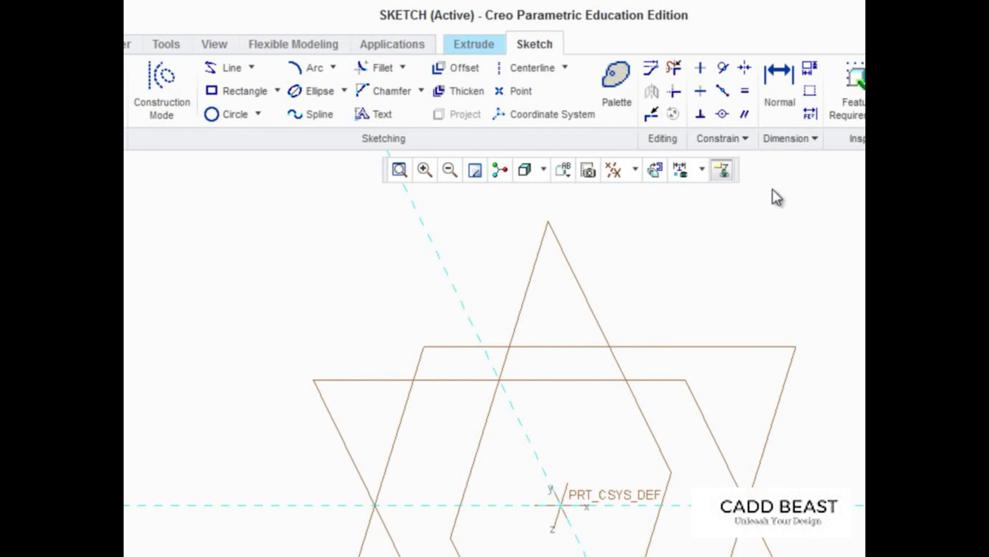
click(632, 172)
click(614, 202)
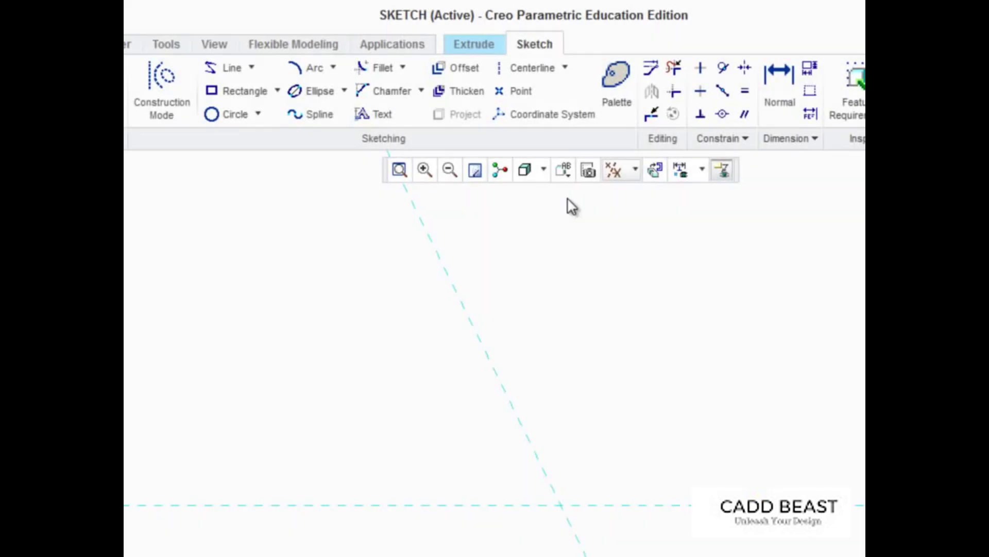
Draw a circle of about 318 radius centred on the intersection of the sketch references.
click(216, 115)
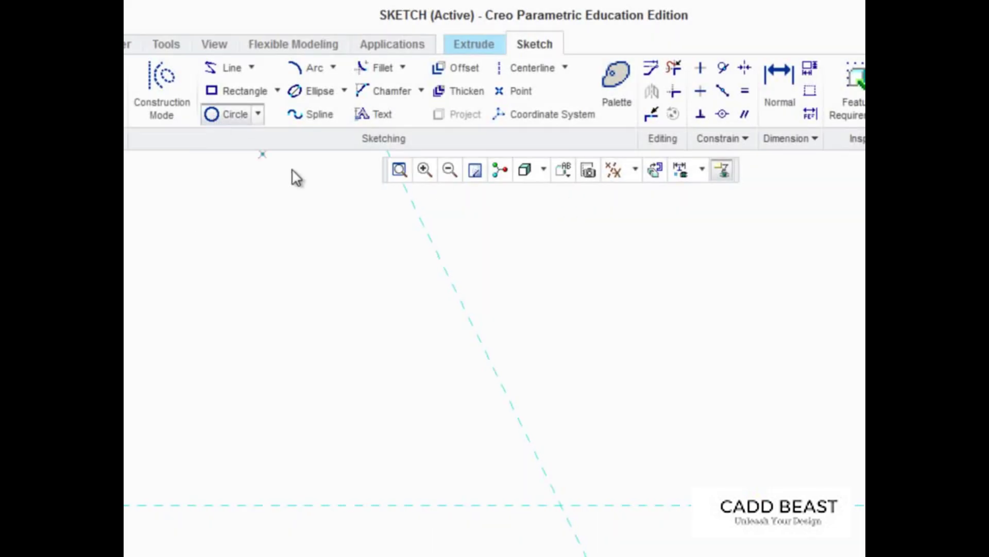
click(561, 505)
click(638, 380)
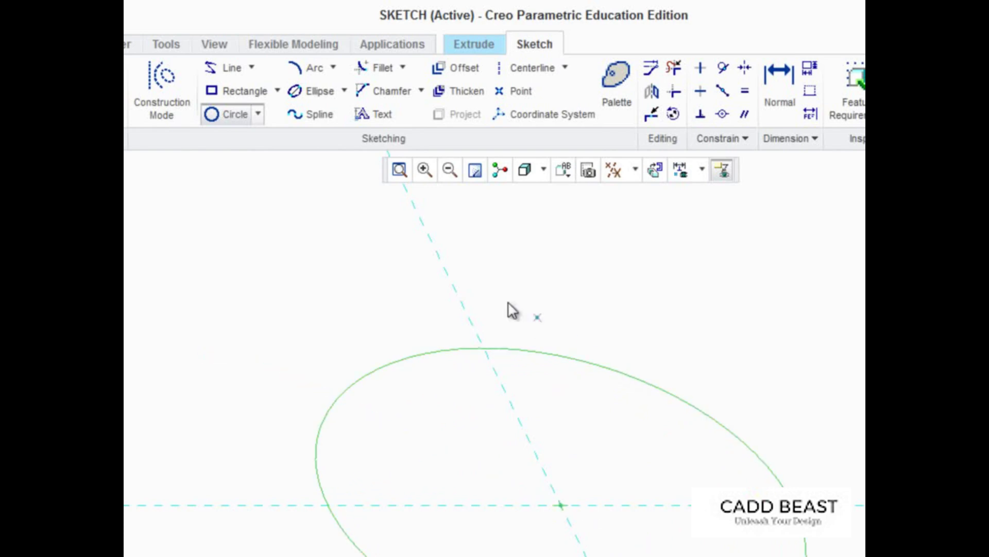
Sketch an open slot with a centred vertical line about 426 long and two horizontals about 237 long to the circle, and trim the arc between them.
click(227, 69)
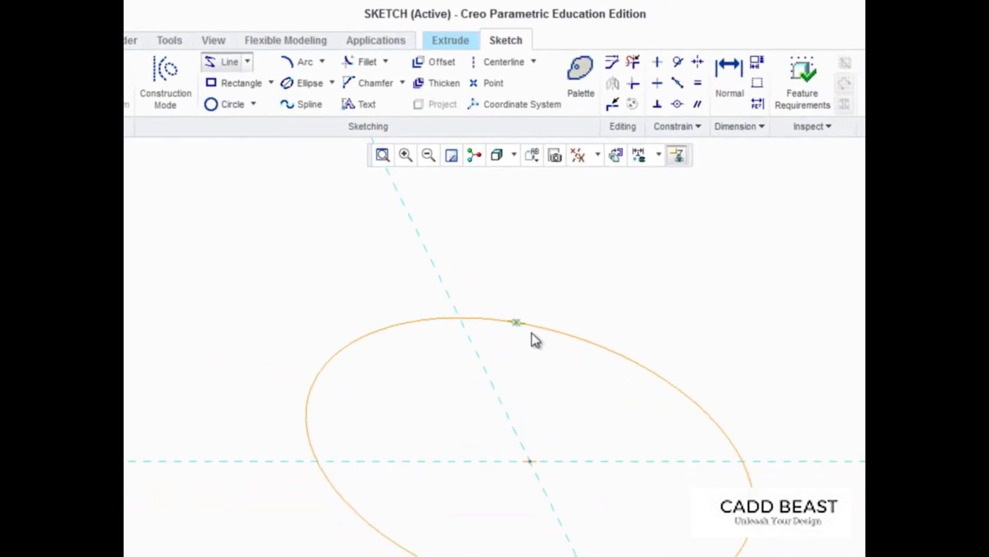
click(587, 321)
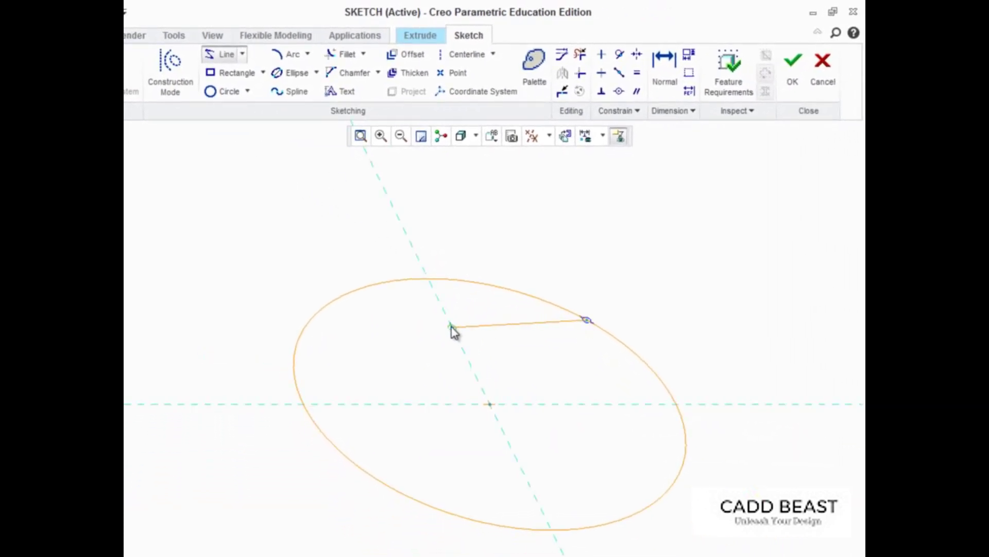
click(448, 320)
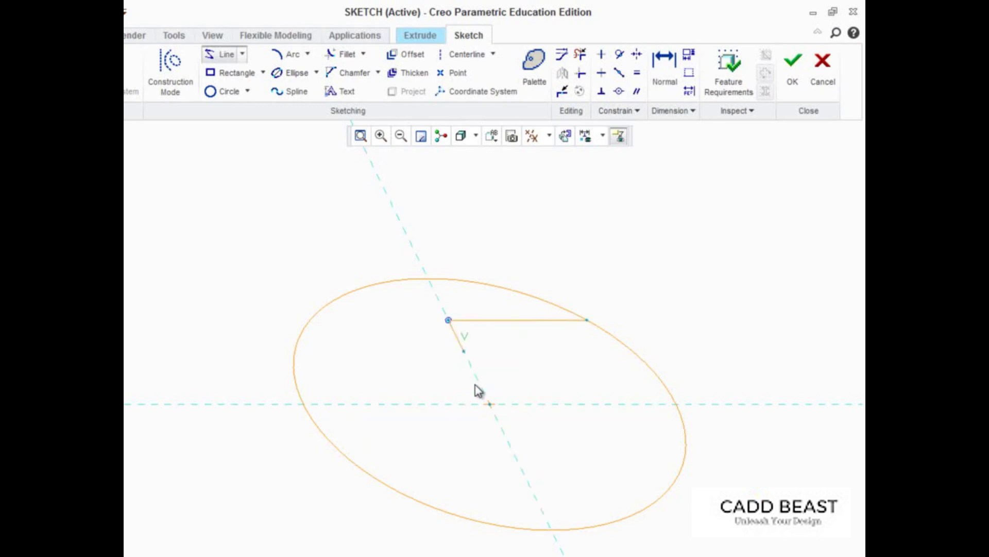
click(531, 488)
click(669, 488)
middle_click(627, 464)
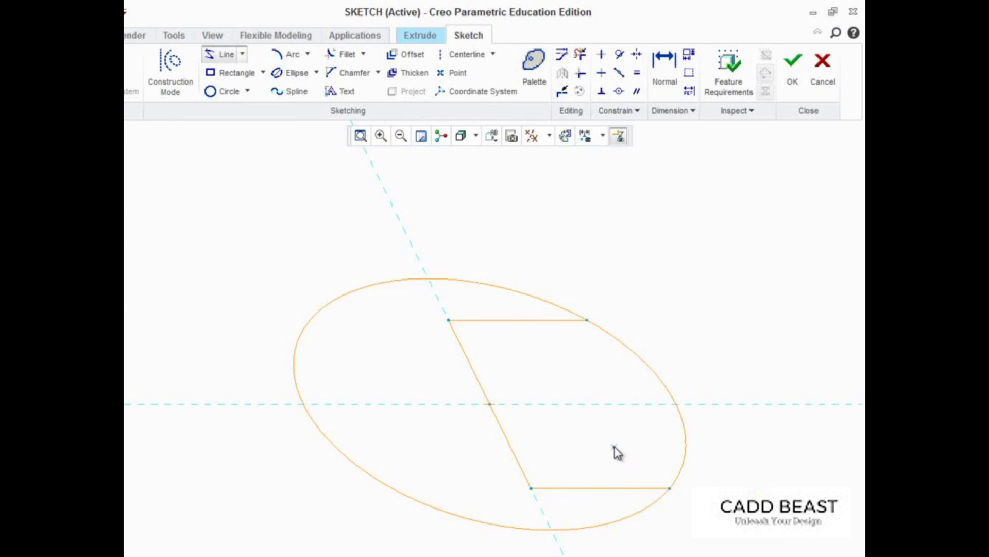
click(580, 53)
mouse_move(670, 330)
mouse_down()
mouse_move(641, 366)
mouse_move(643, 425)
mouse_move(710, 470)
mouse_up()
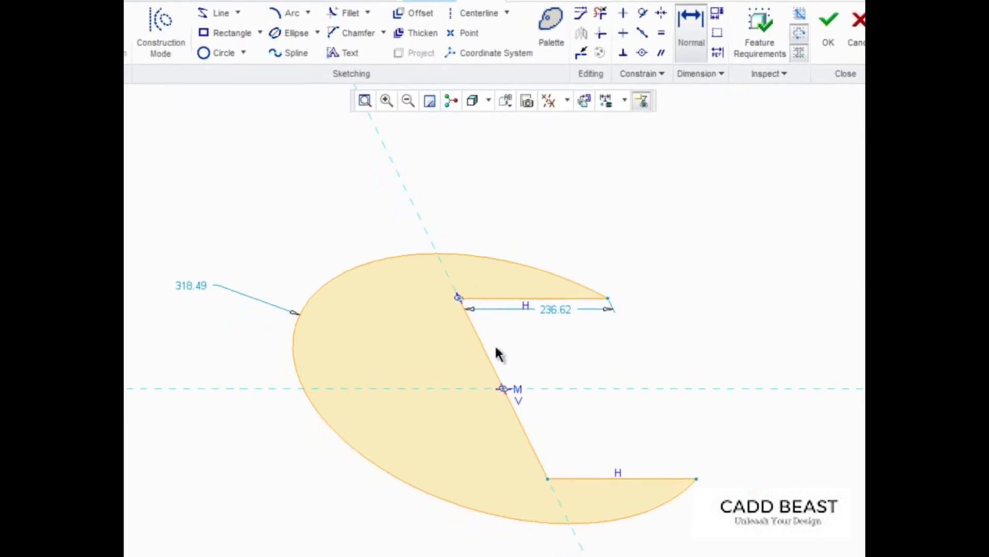
Dimension the slot's vertical line and set its length to 60.
click(498, 292)
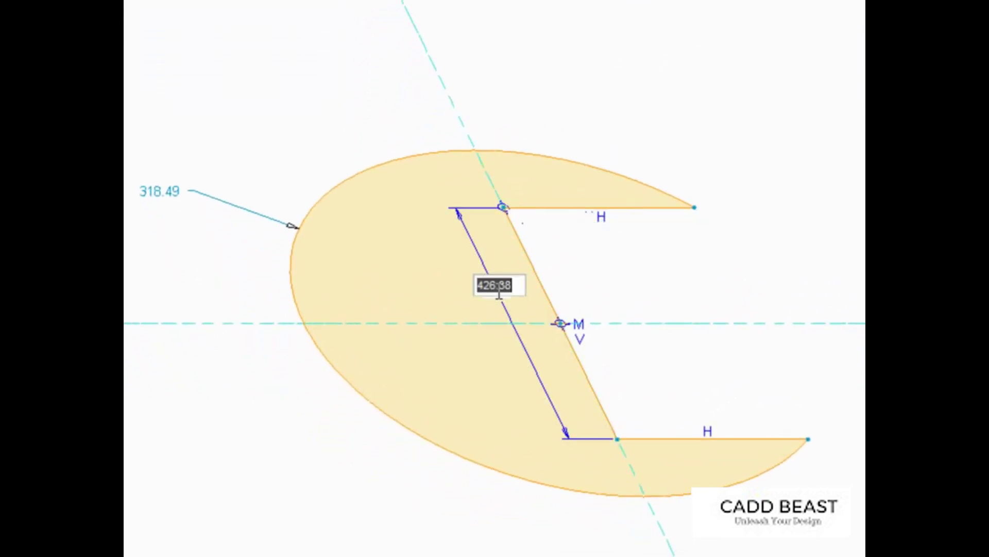
text(60)
key(Return)
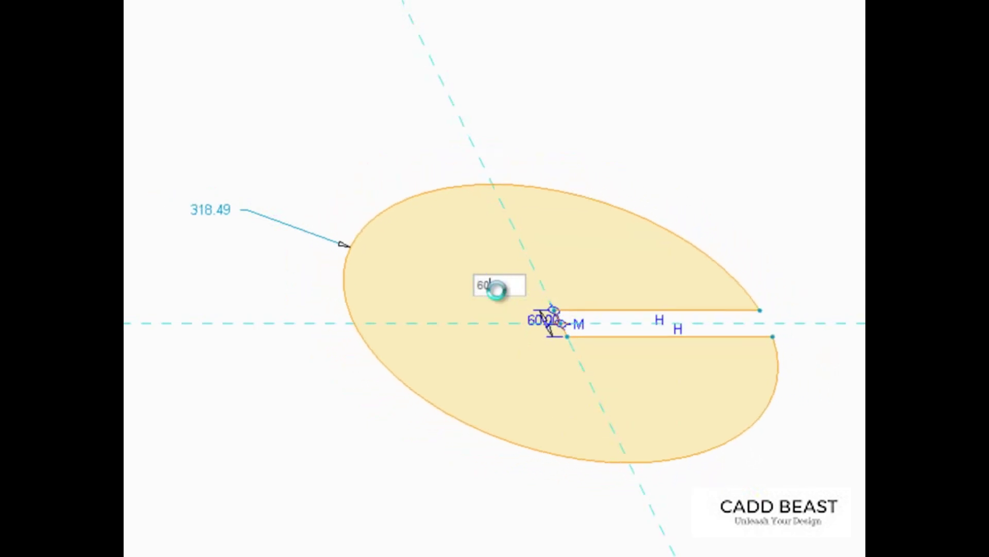
Convert the arc's radius dimension to a diameter and set it to 120.
click(214, 212)
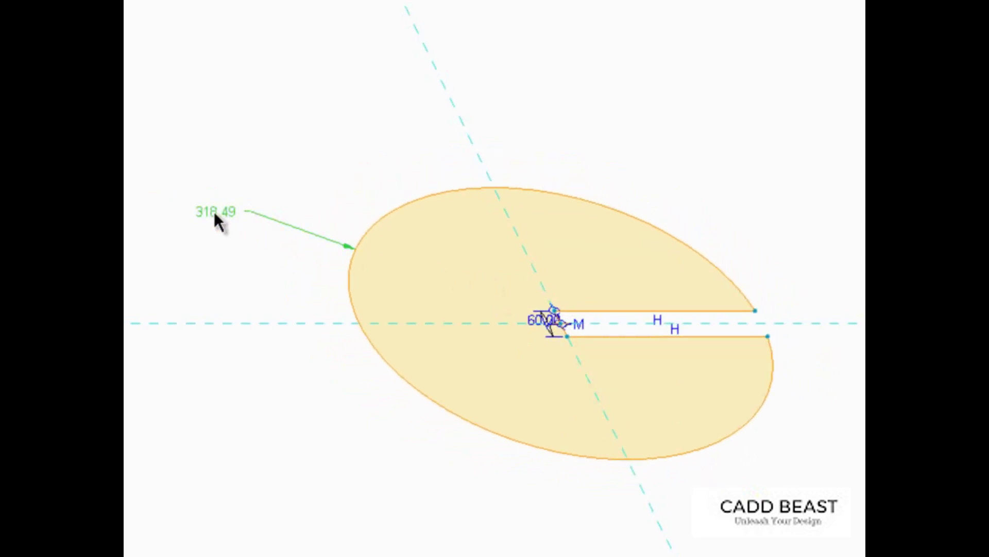
right_click(214, 212)
click(241, 277)
text(120)
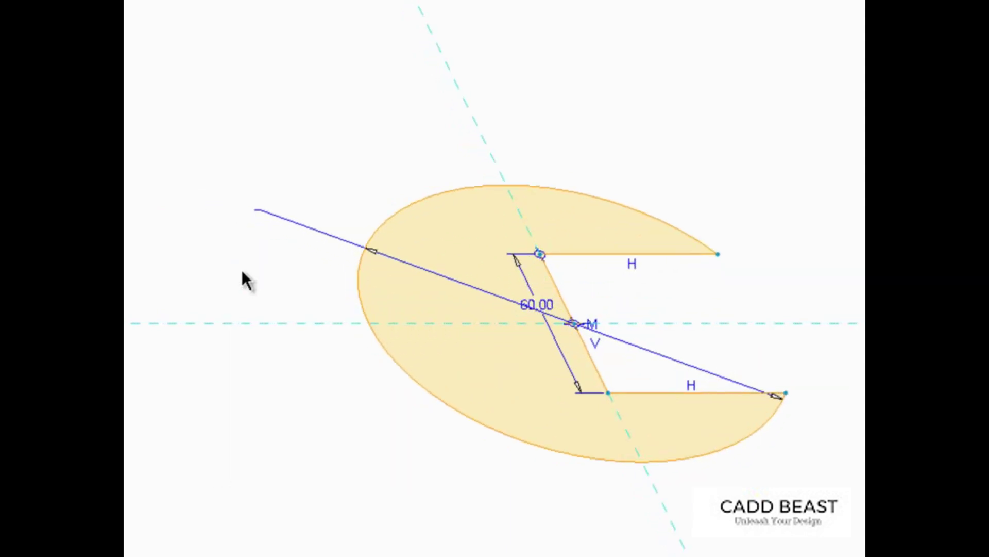
Finish the slotted-disc sketch and complete its extrusion with a depth of 60.
right_click(321, 153)
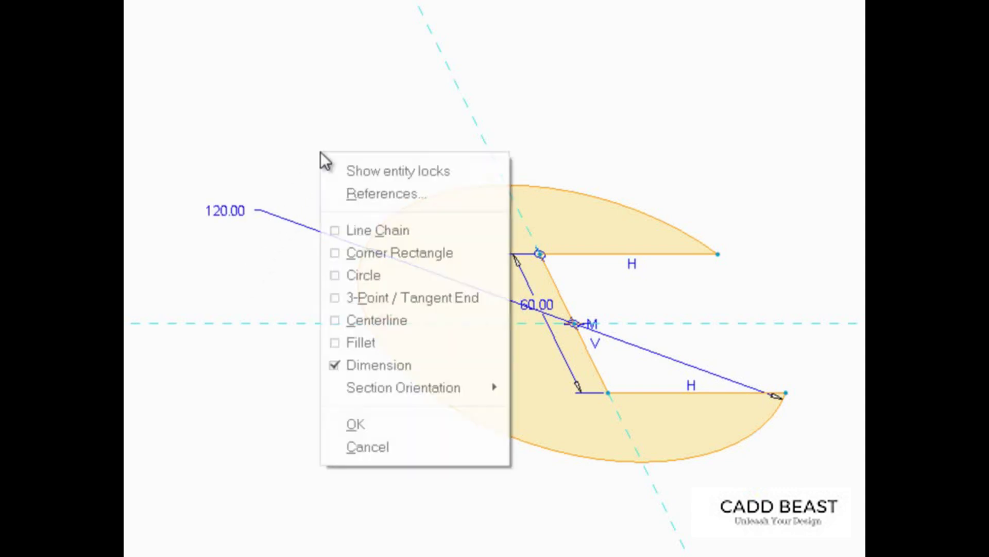
click(364, 423)
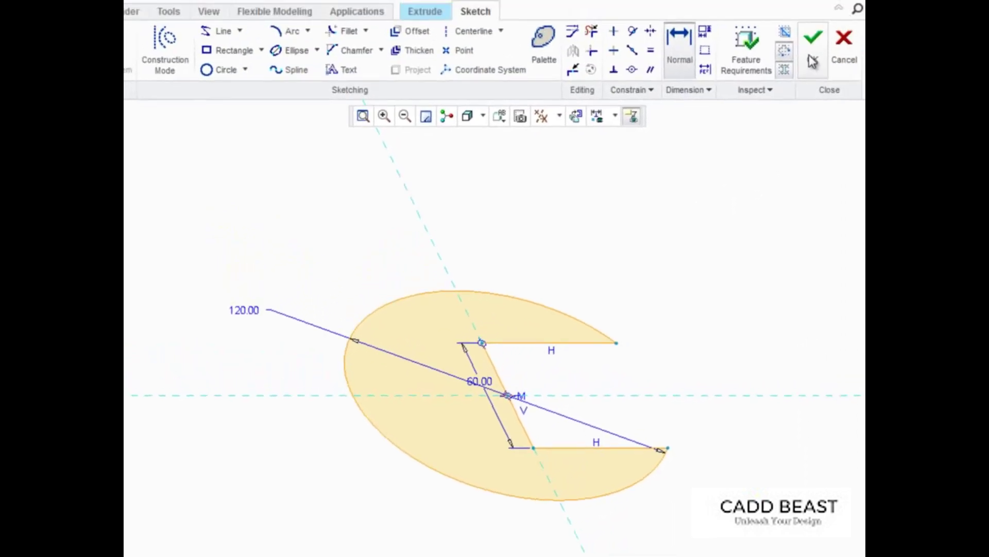
click(885, 0)
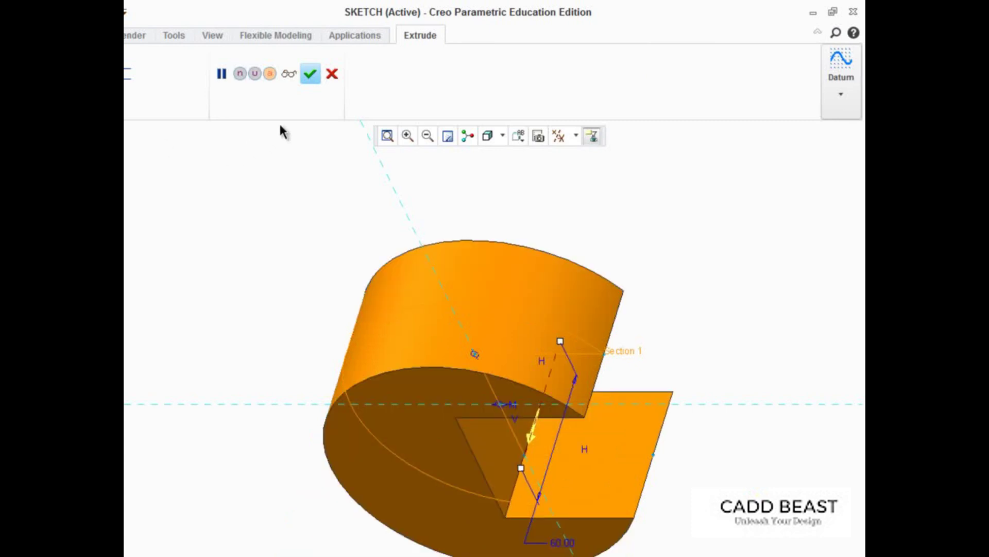
click(310, 76)
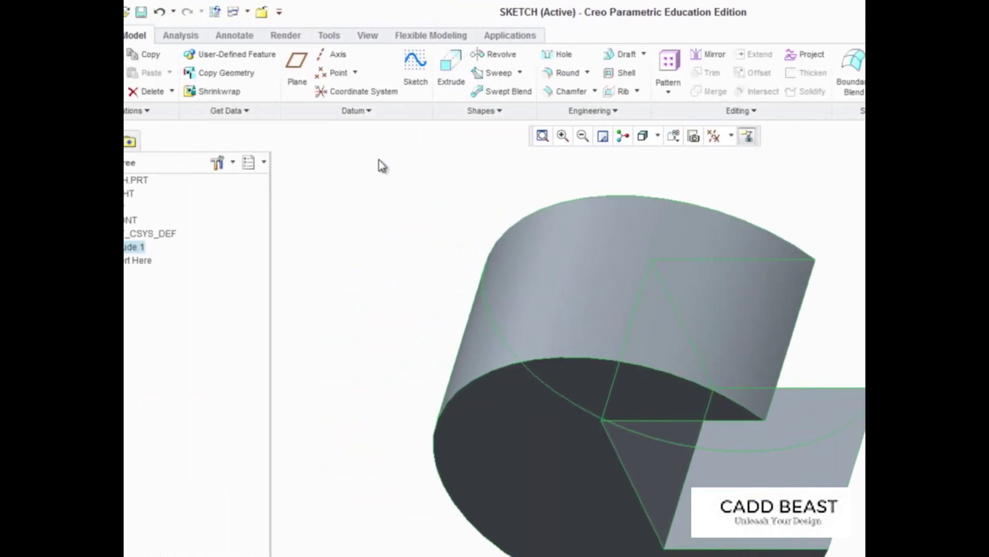
Start a second Extrude sketch on the FRONT plane and orient the sketching plane parallel to the screen.
click(175, 220)
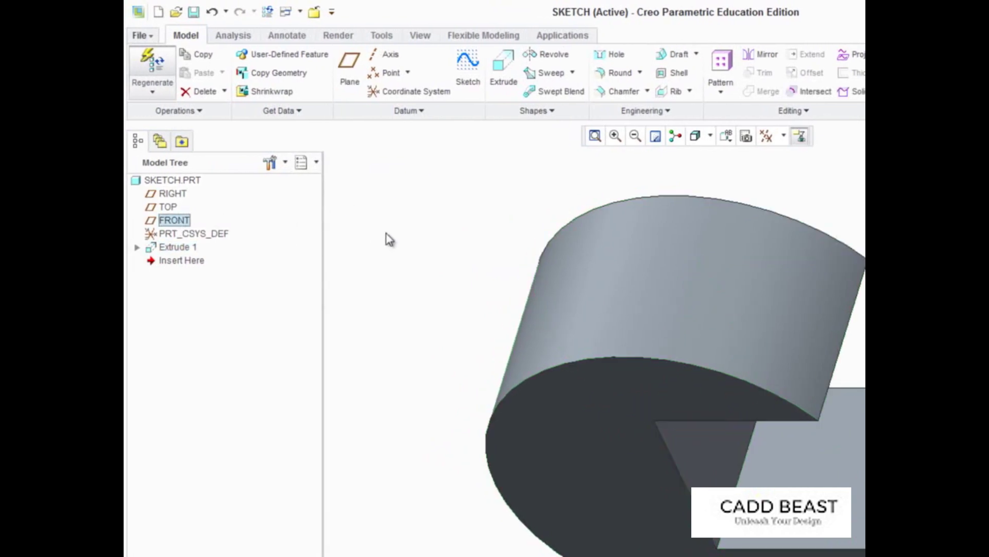
click(503, 88)
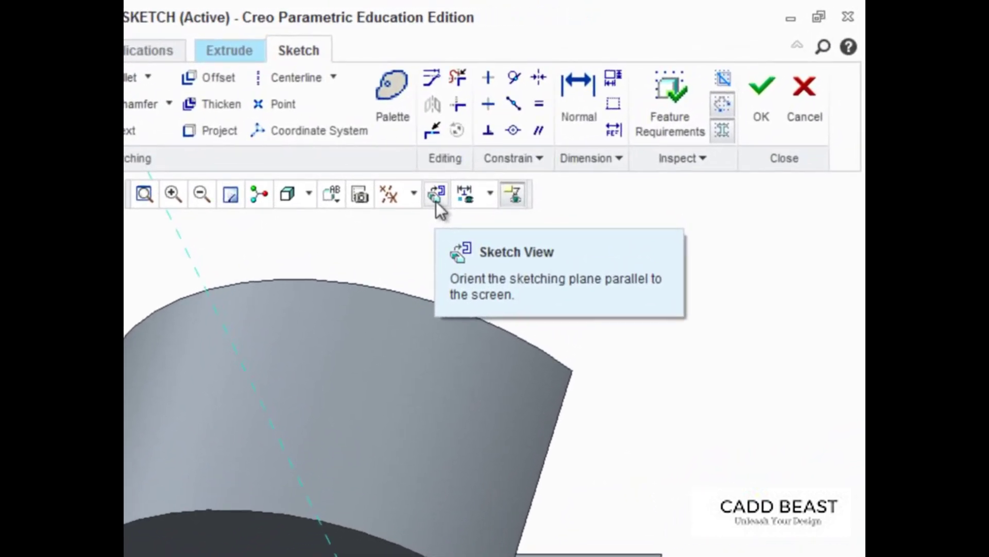
click(436, 195)
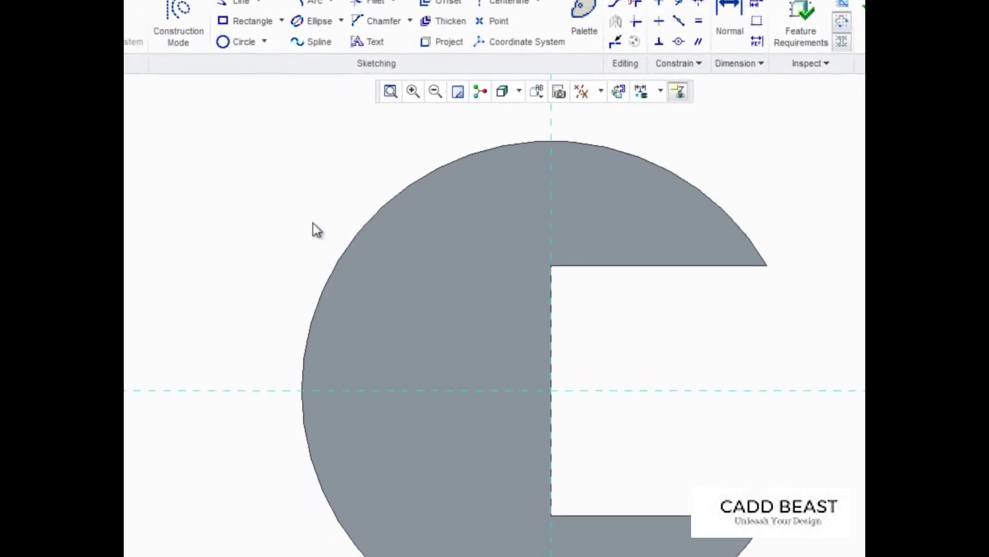
Set the slot's lower horizontal edge as the section's vertical reference and flip the section orientation so the slot opens downward.
right_click(292, 254)
mouse_move(414, 382)
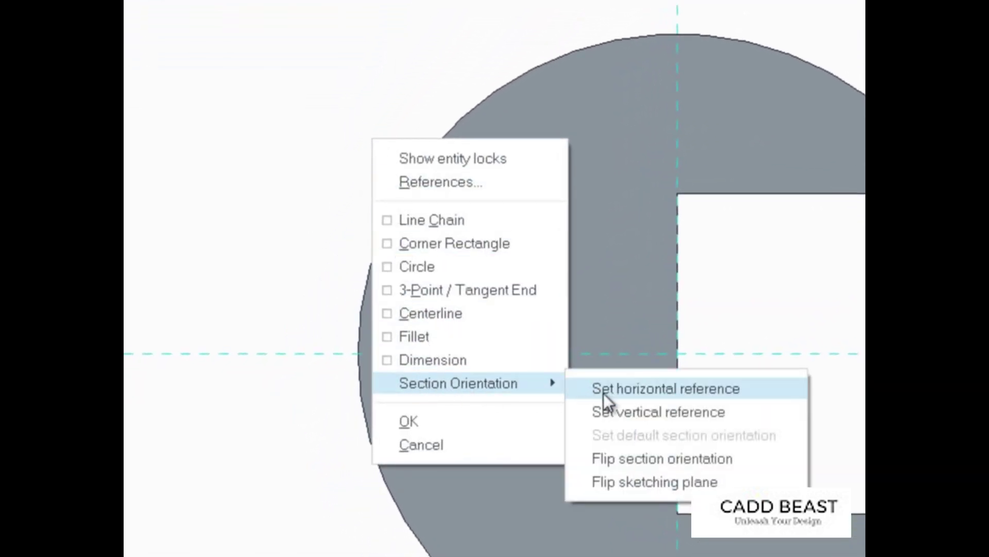
click(614, 413)
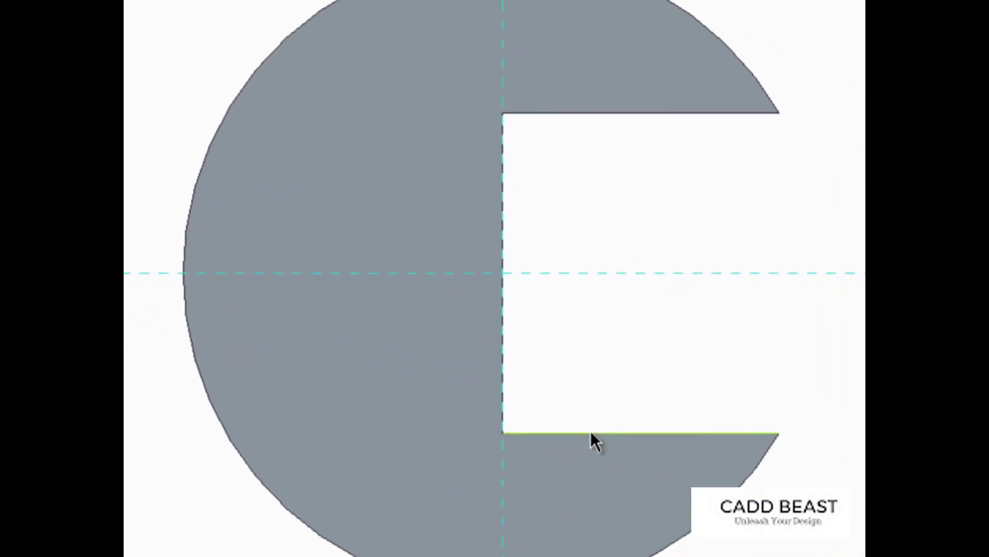
click(612, 441)
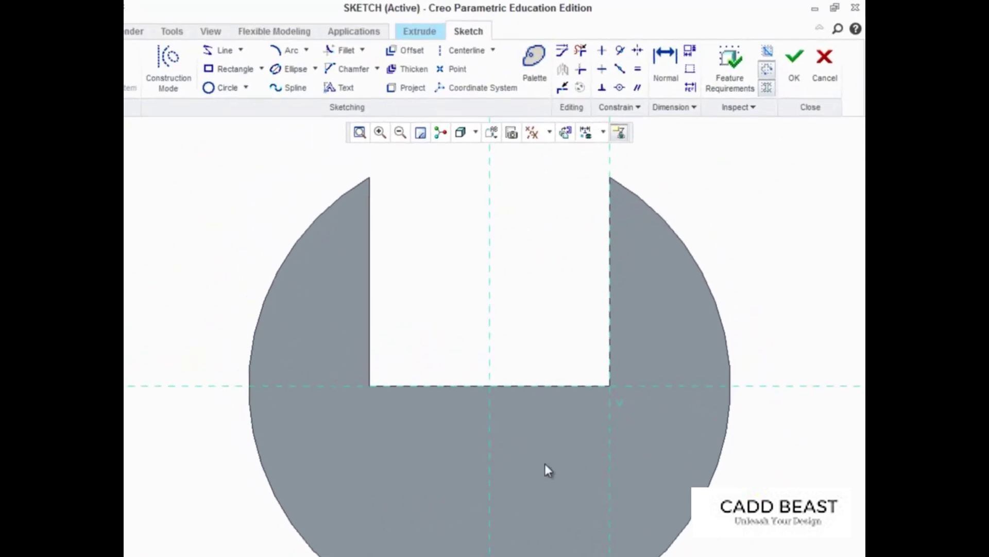
right_click(419, 270)
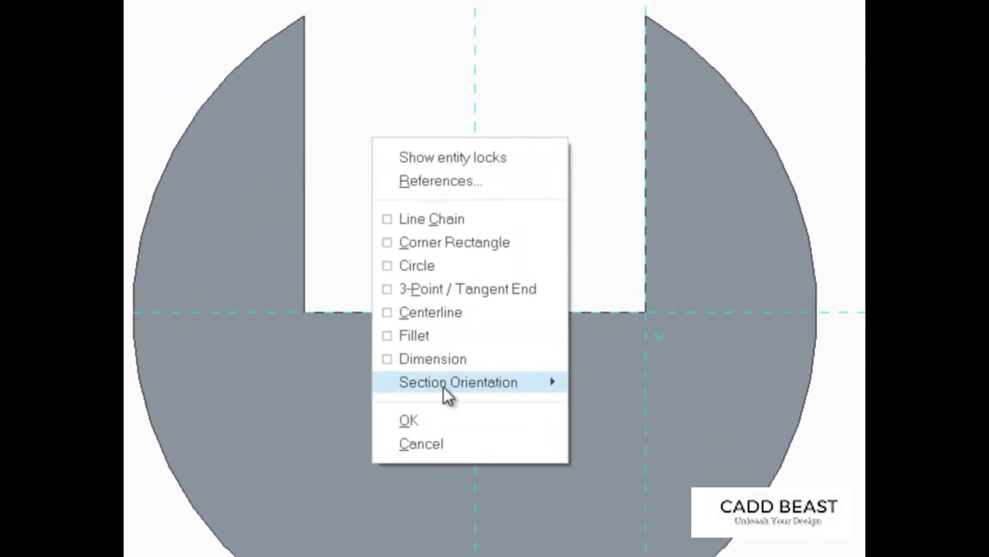
mouse_move(443, 387)
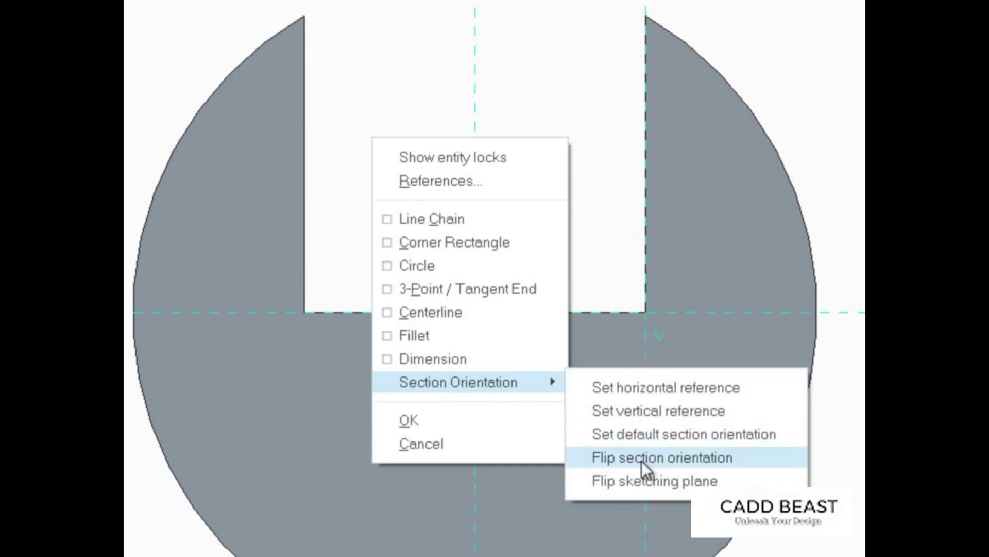
click(642, 459)
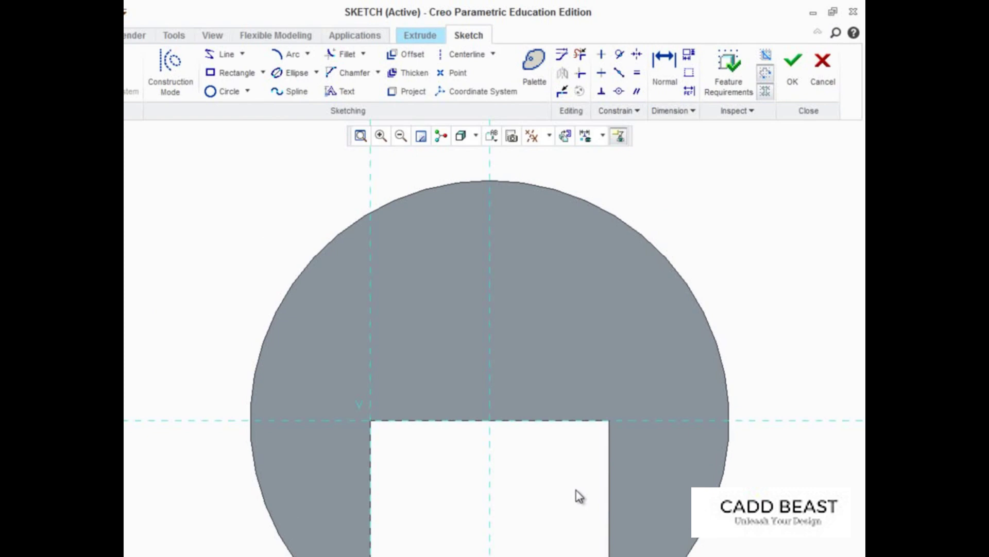
Sketch a rectangle about 78 tall between the two slot-wall references and ending on the arc, adding the second wall and the arc as references.
scroll(551, 494, down, 2)
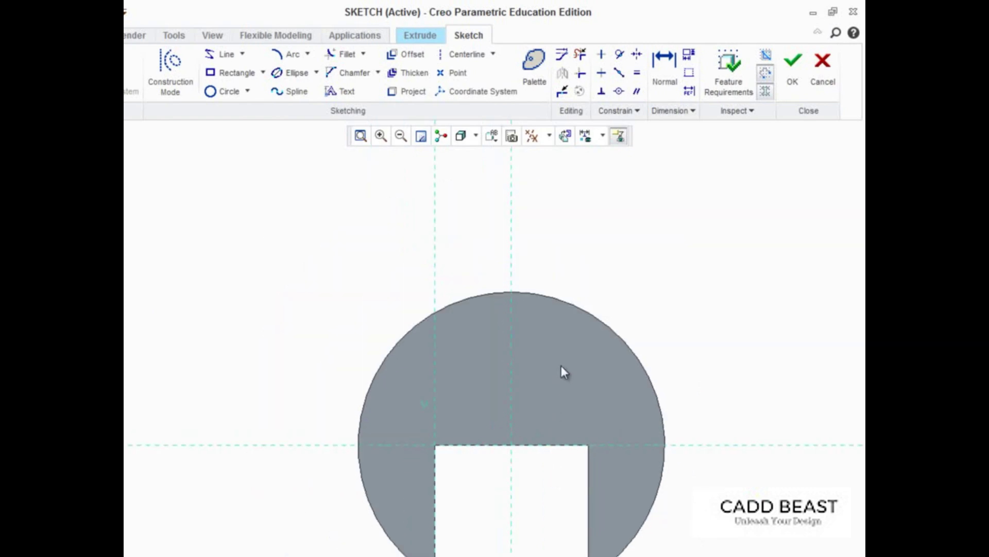
shift+middle_drag(563, 356, 506, 430)
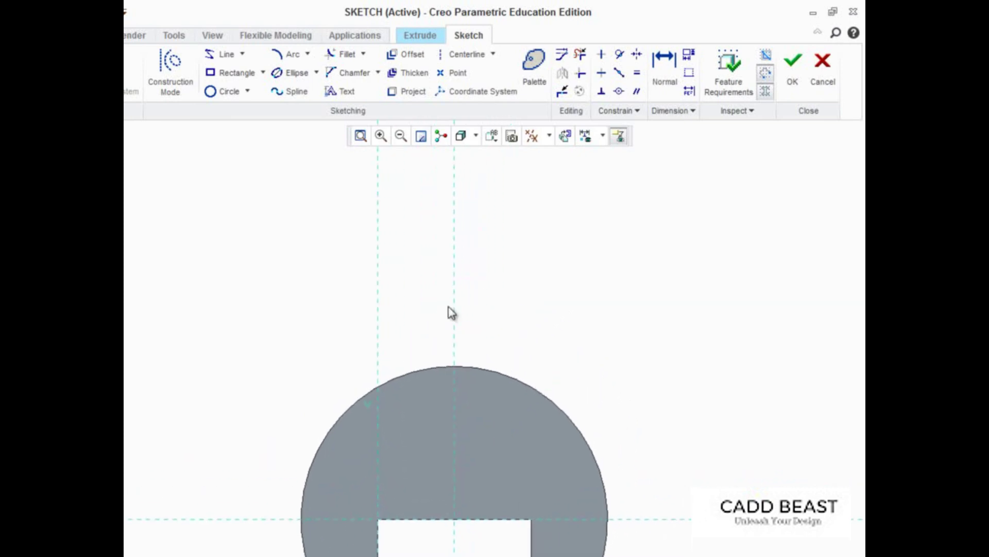
click(225, 73)
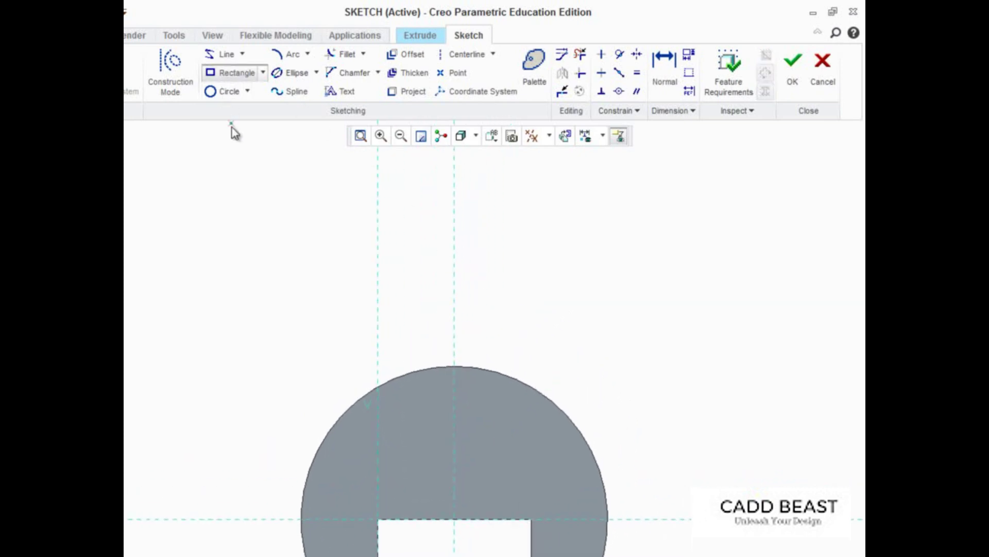
click(378, 186)
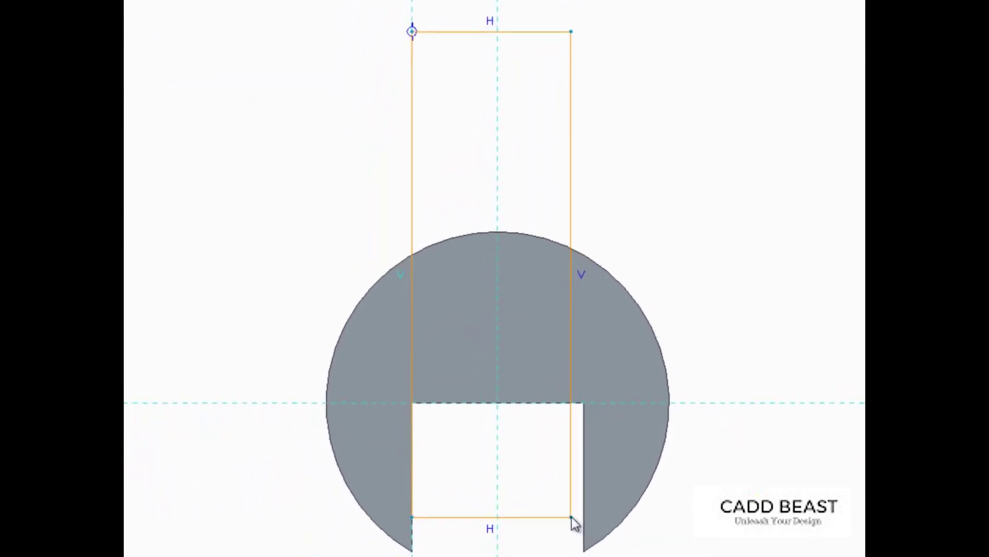
click(571, 513)
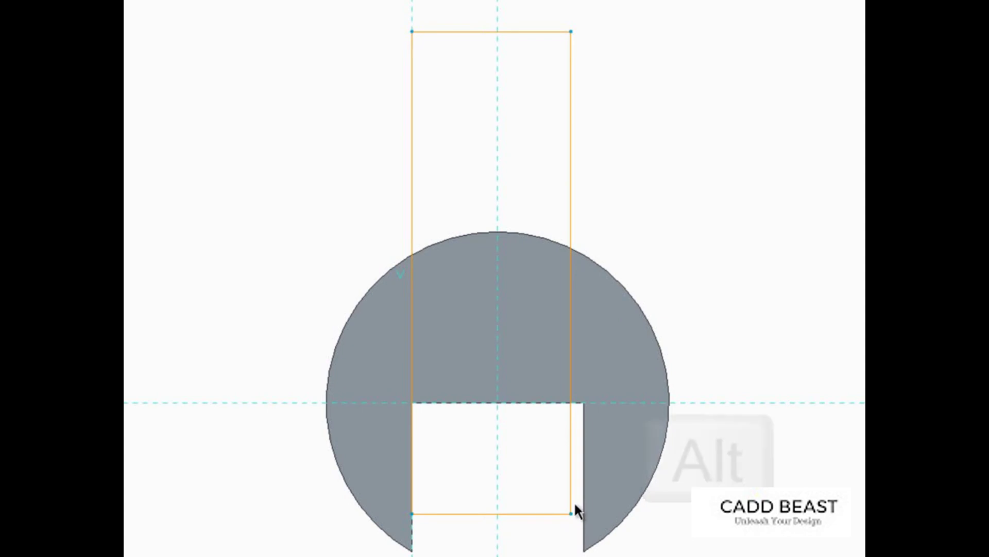
key(alt)
alt+click(581, 496)
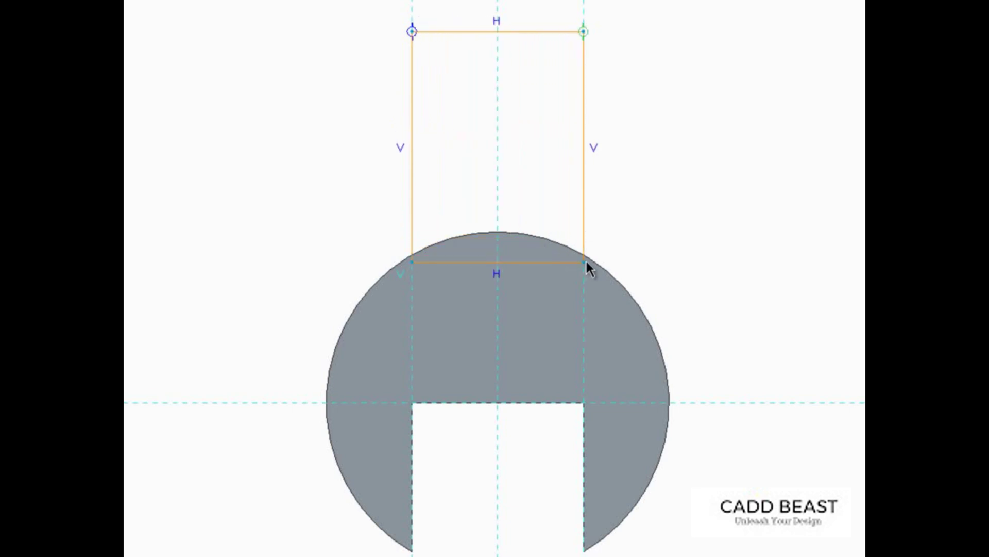
click(557, 240)
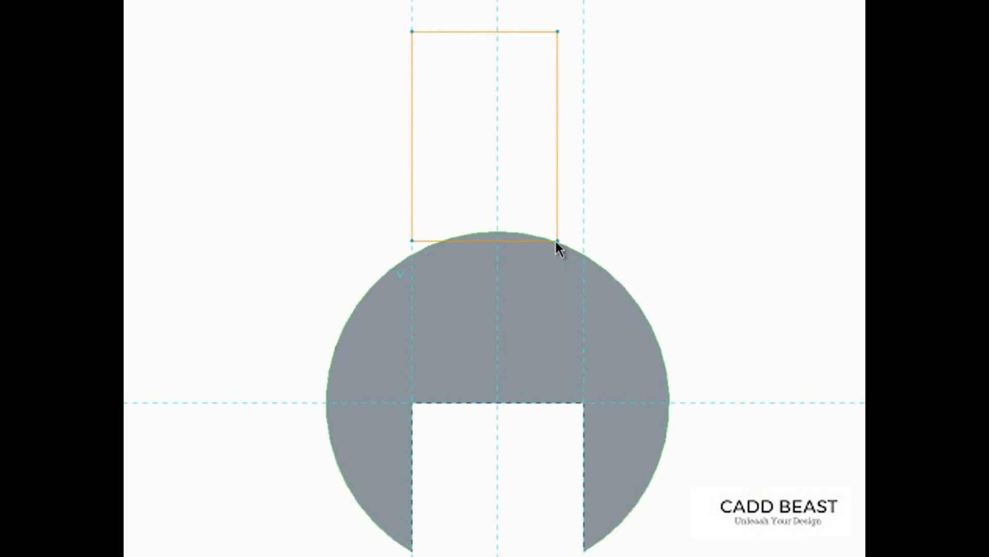
drag(557, 240, 578, 260)
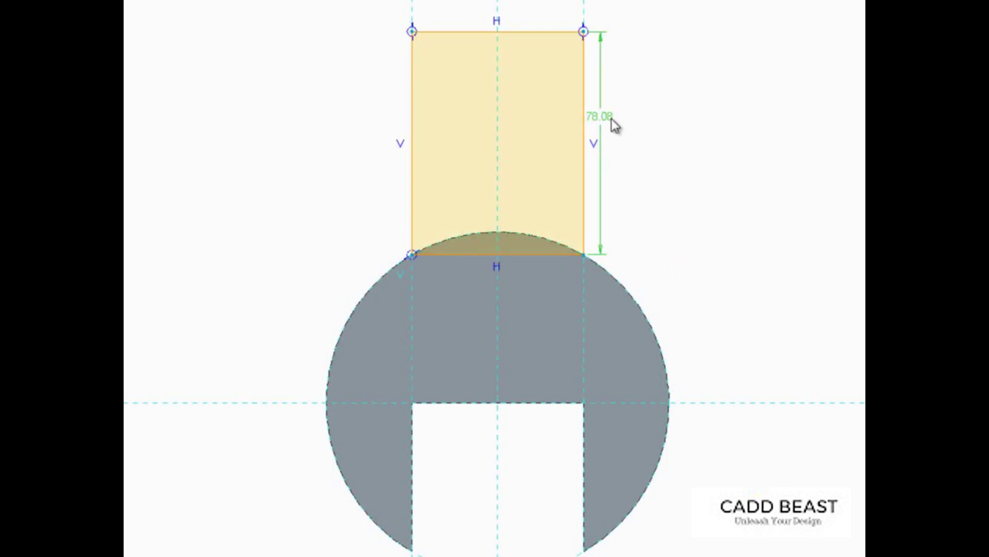
Set the rectangle's height to 100 and finish the sketch of the second extrusion.
double_click(613, 121)
text(100)
key(Return)
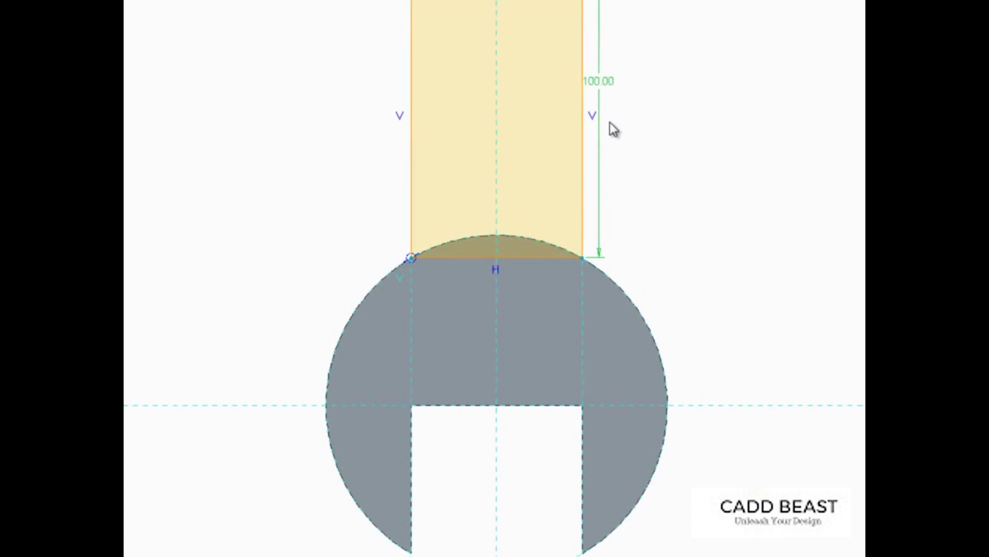
middle_drag(599, 148, 570, 221)
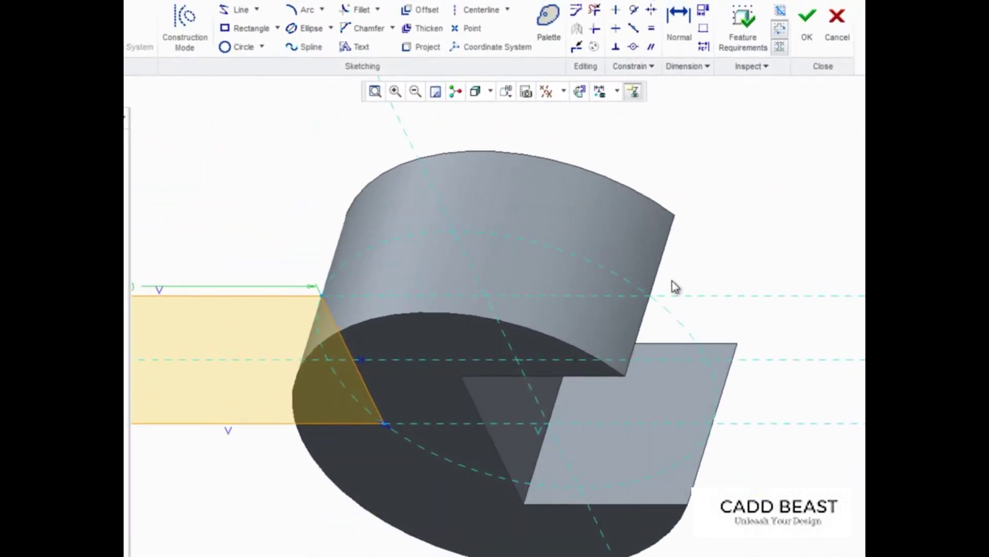
scroll(672, 281, up, 2)
right_click(350, 256)
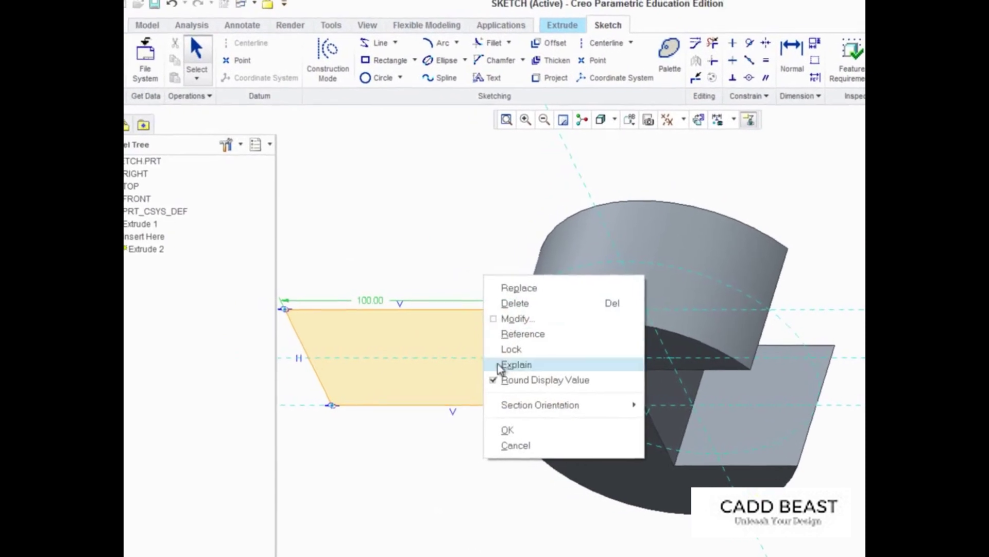
click(509, 431)
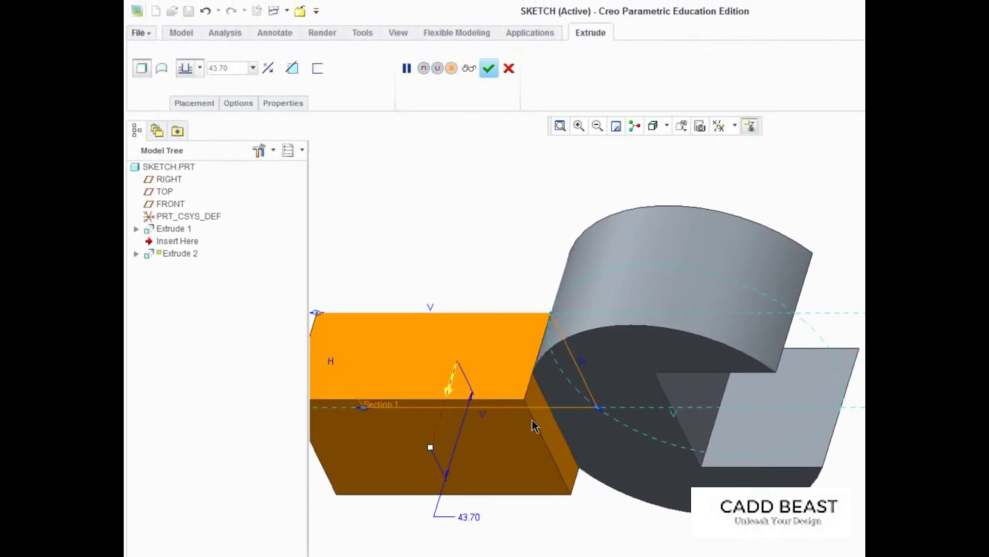
Set the rectangle's extrusion depth to 40, symmetric about the sketching plane.
click(253, 67)
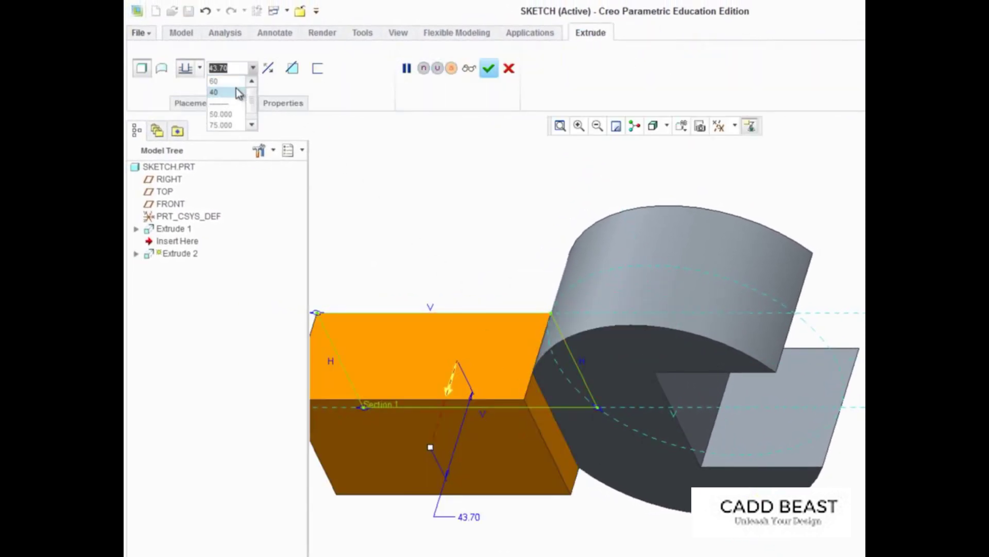
click(236, 89)
click(201, 69)
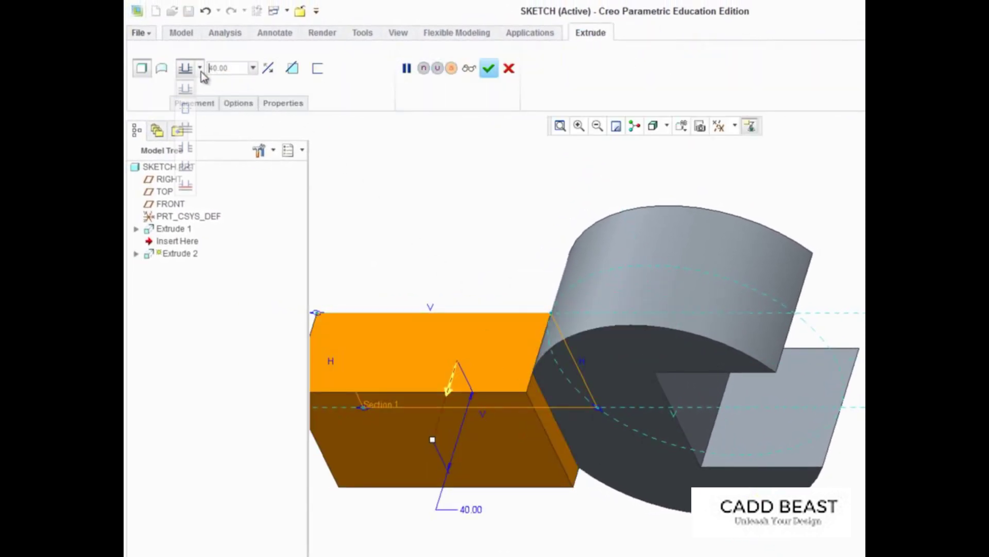
click(195, 106)
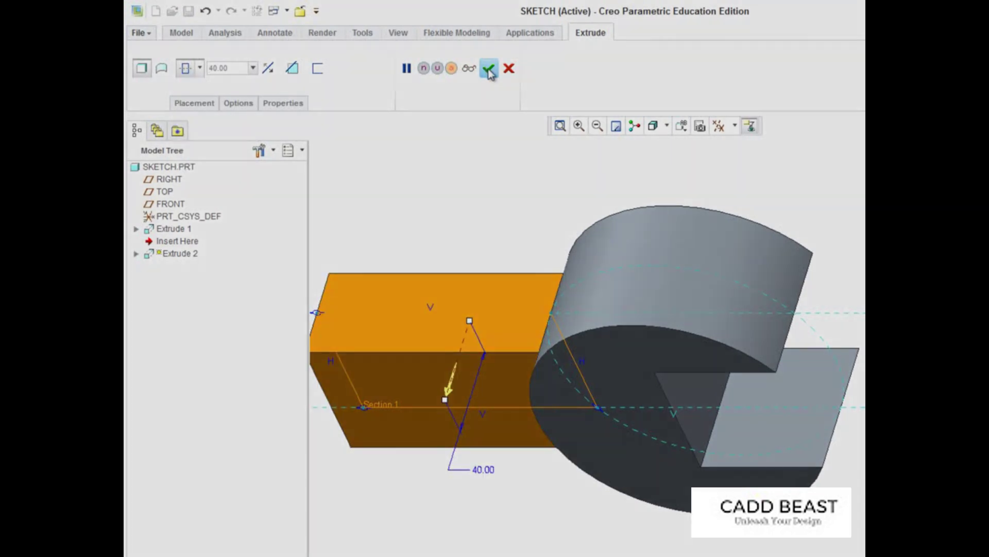